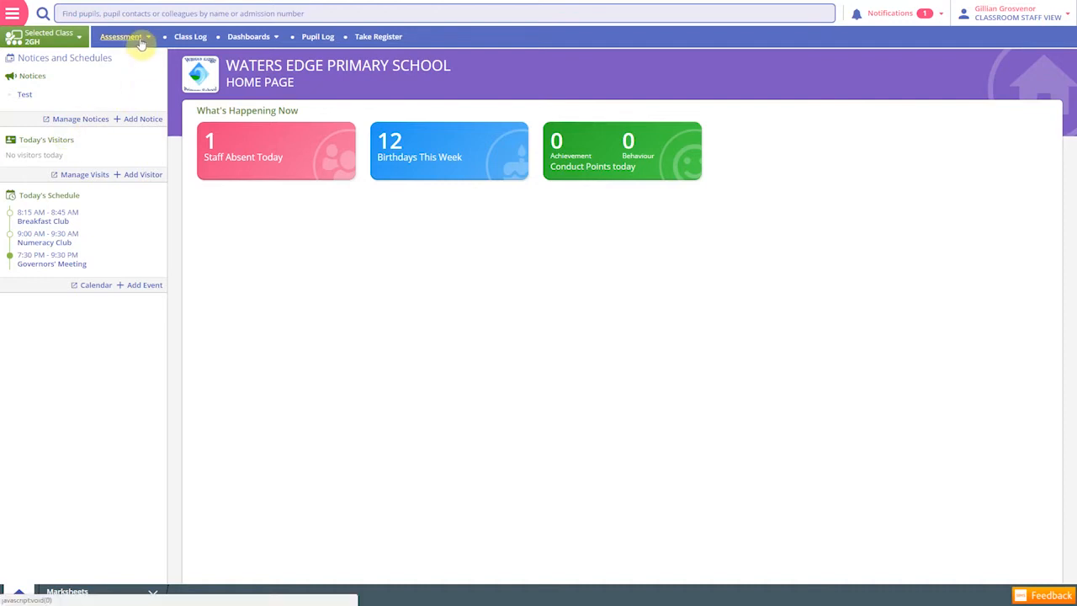
# Open the Year 2 Teacher Marksheet - 2GH from My Marksheets
pyautogui.click(142, 40)
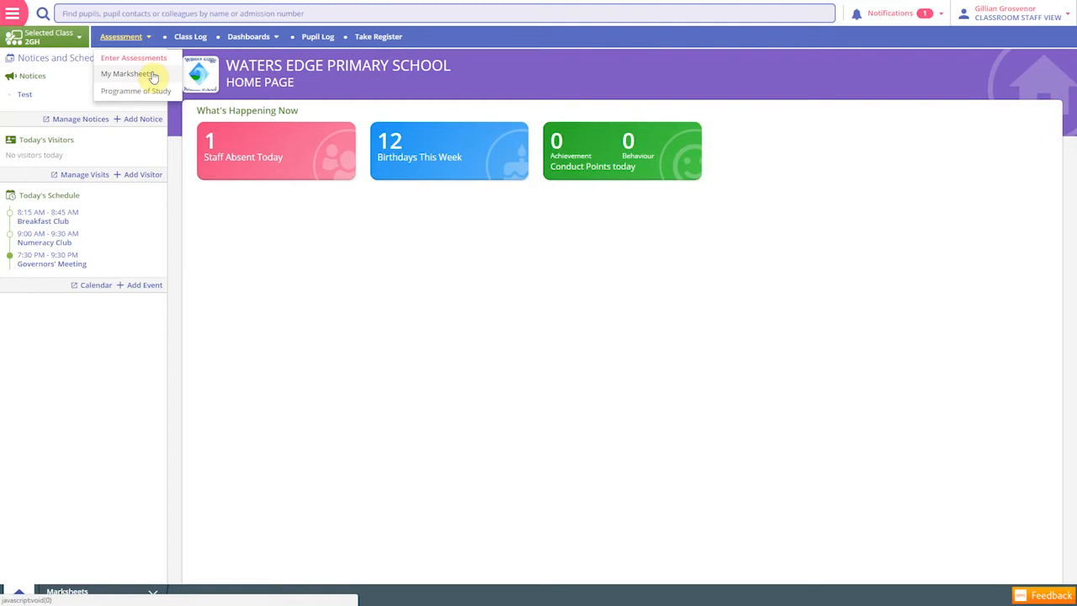
pyautogui.click(153, 77)
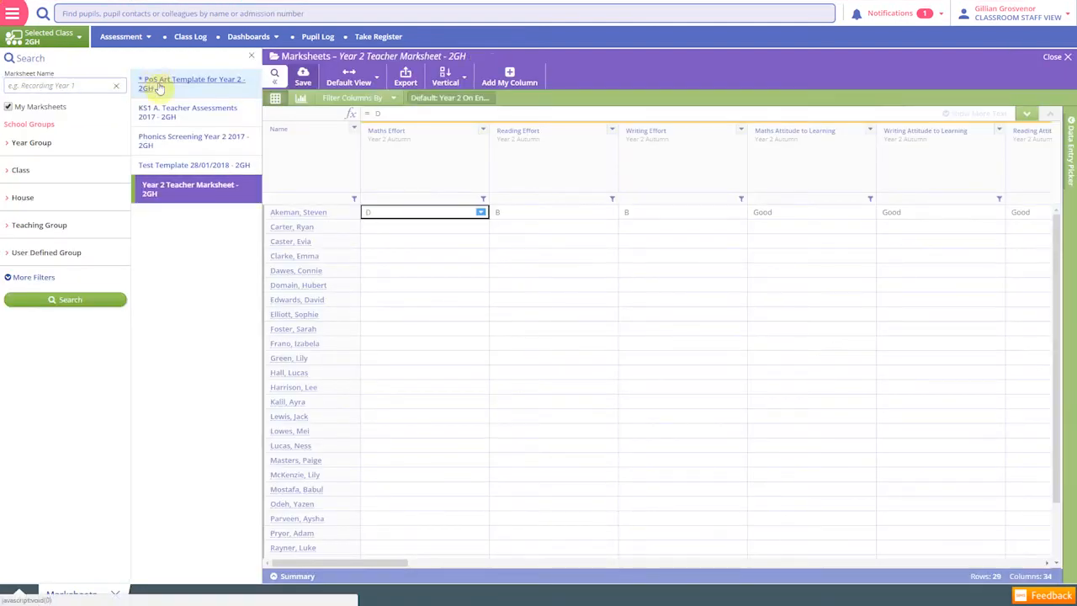
pyautogui.click(187, 191)
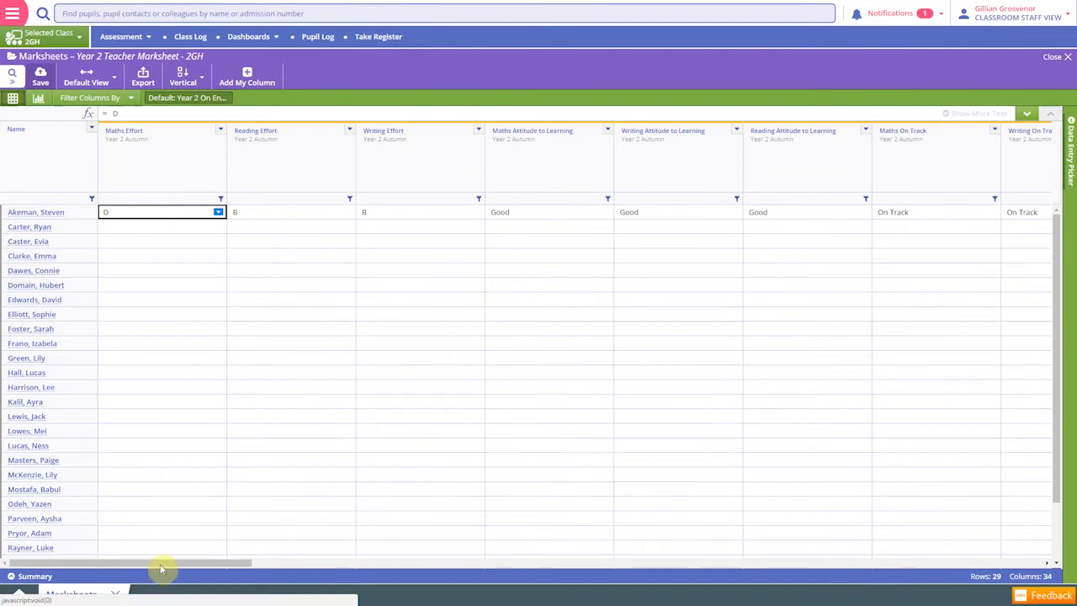
# Filter the marksheet columns to the Year 2 Autumn assessment period, leaving the subject unset
pyautogui.moveTo(161, 563); pyautogui.dragTo(199, 600)
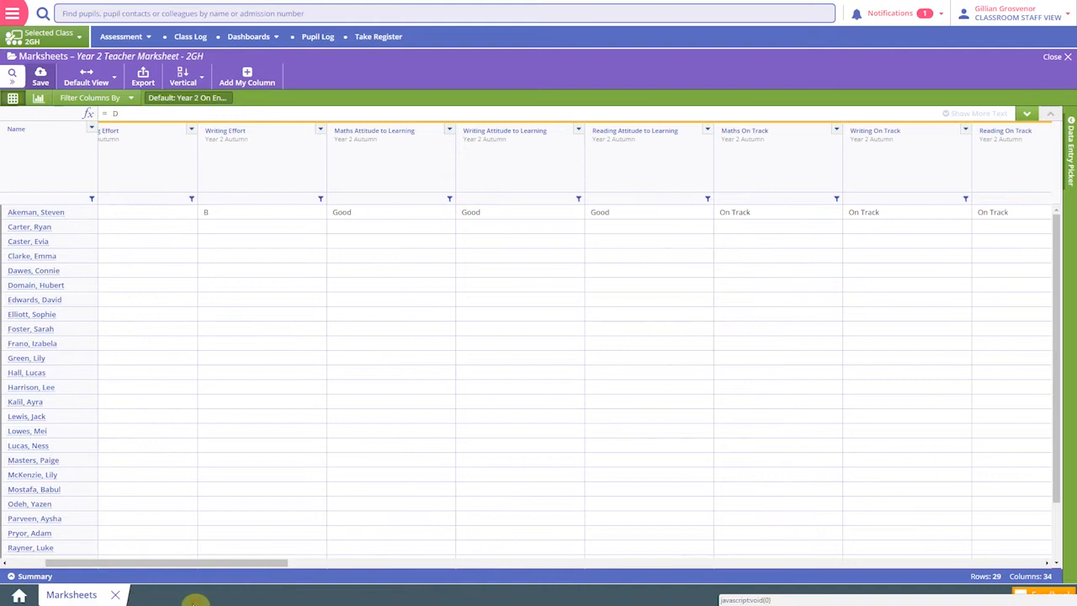
pyautogui.click(131, 100)
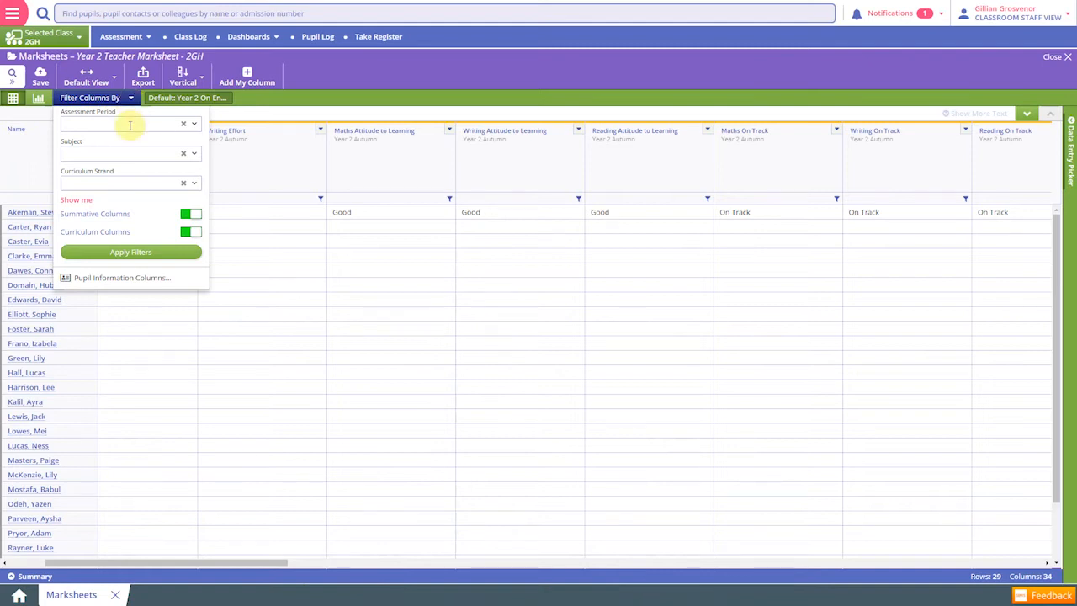
pyautogui.click(129, 124)
pyautogui.scroll(-1, 133, 230)
pyautogui.scroll(-3, 132, 231)
pyautogui.scroll(-3, 133, 230)
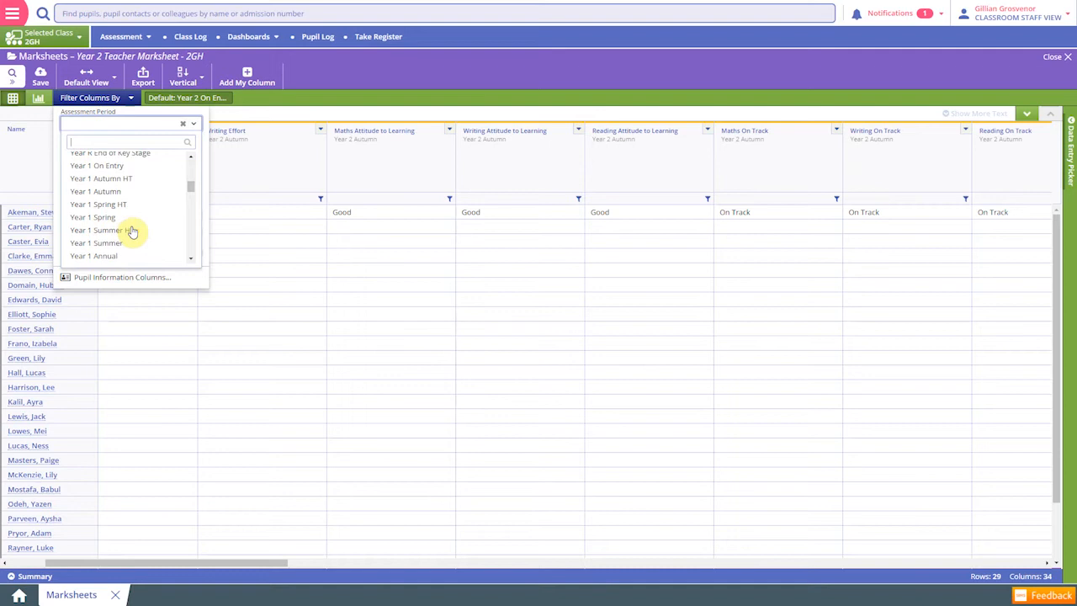
pyautogui.click(122, 252)
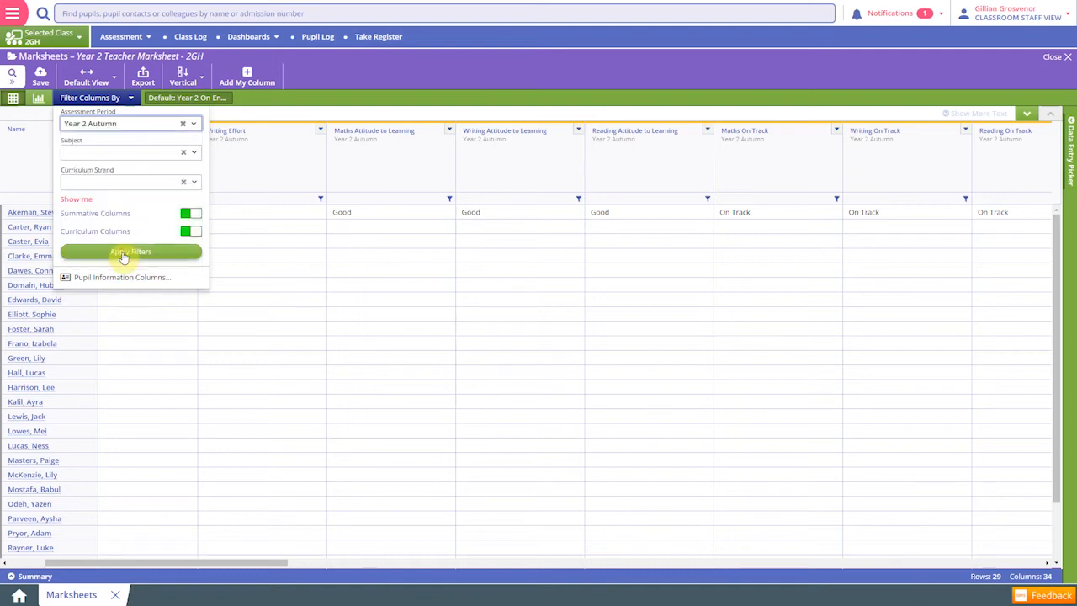
pyautogui.click(113, 151)
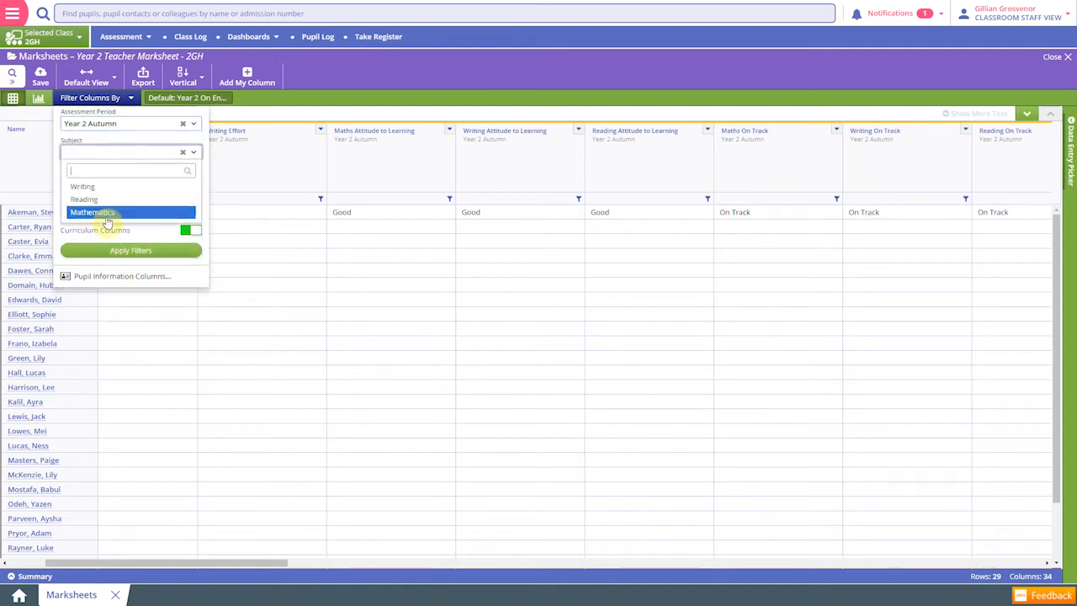
pyautogui.click(106, 153)
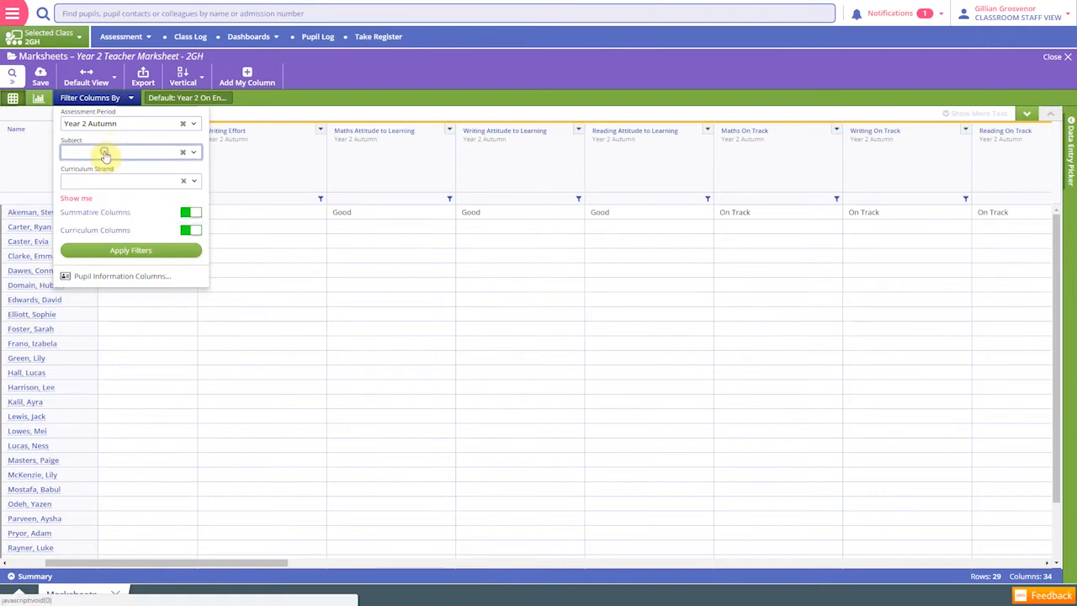
pyautogui.click(131, 251)
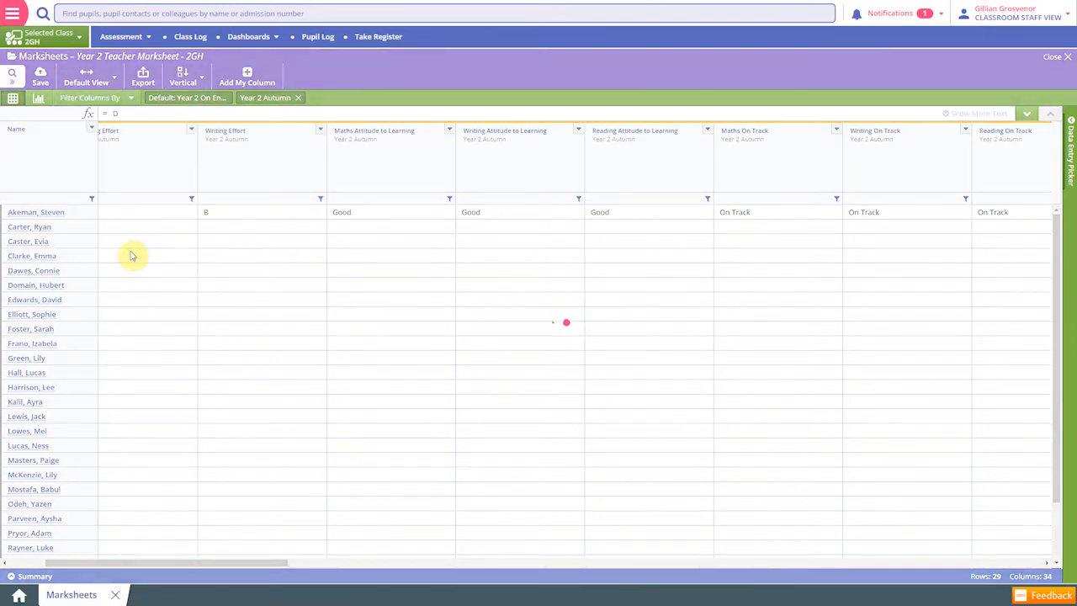
# Enter Maths Effort grades C, D, C, D, C, D for the second to seventh pupils using the Data Entry Picker
pyautogui.moveTo(67, 563); pyautogui.dragTo(33, 566)
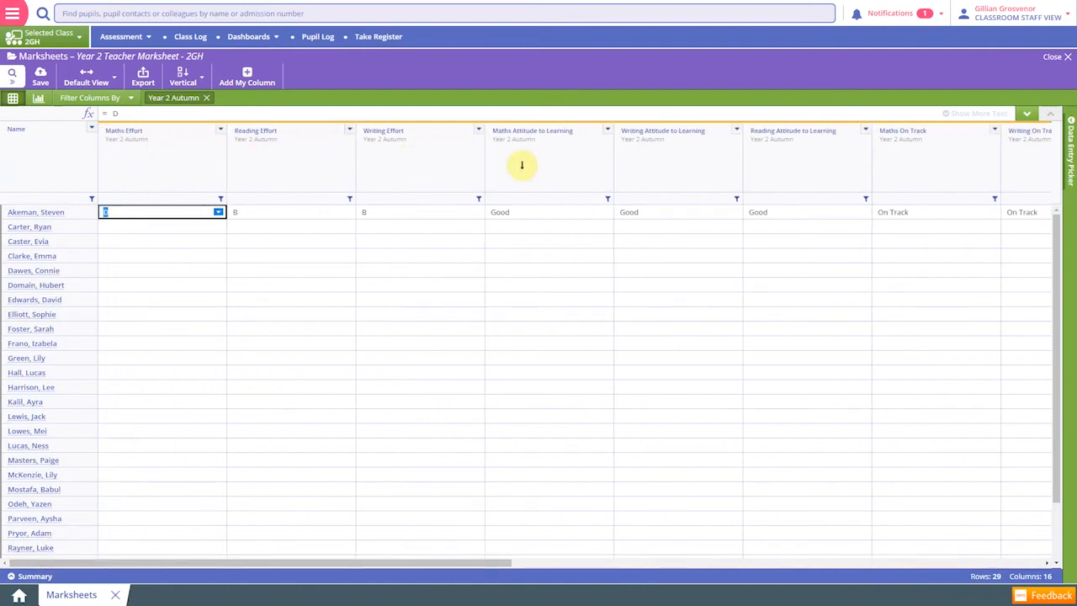
pyautogui.click(116, 226)
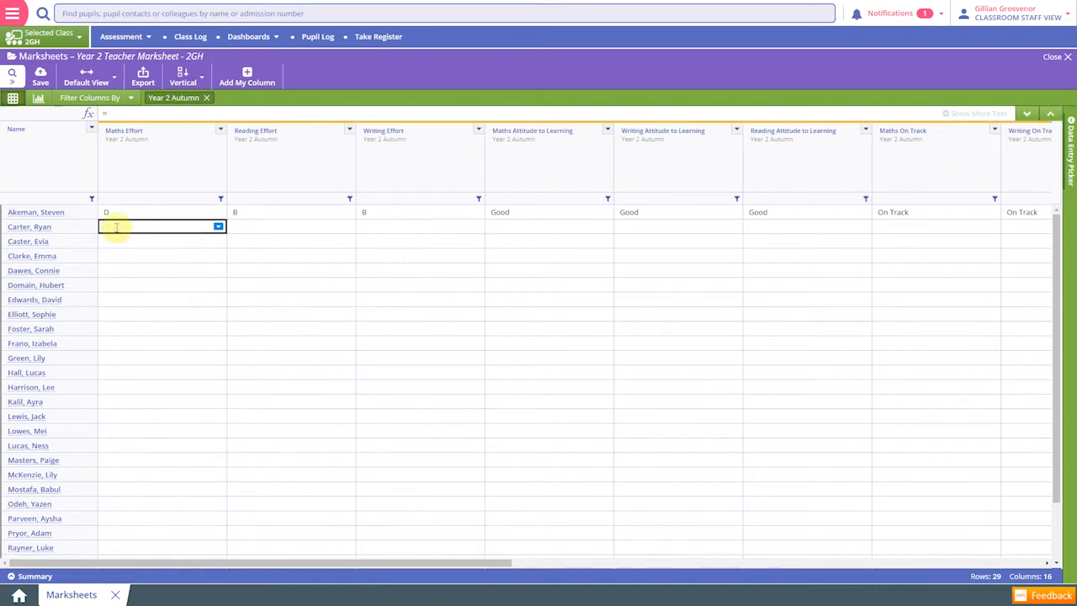
pyautogui.click(1071, 126)
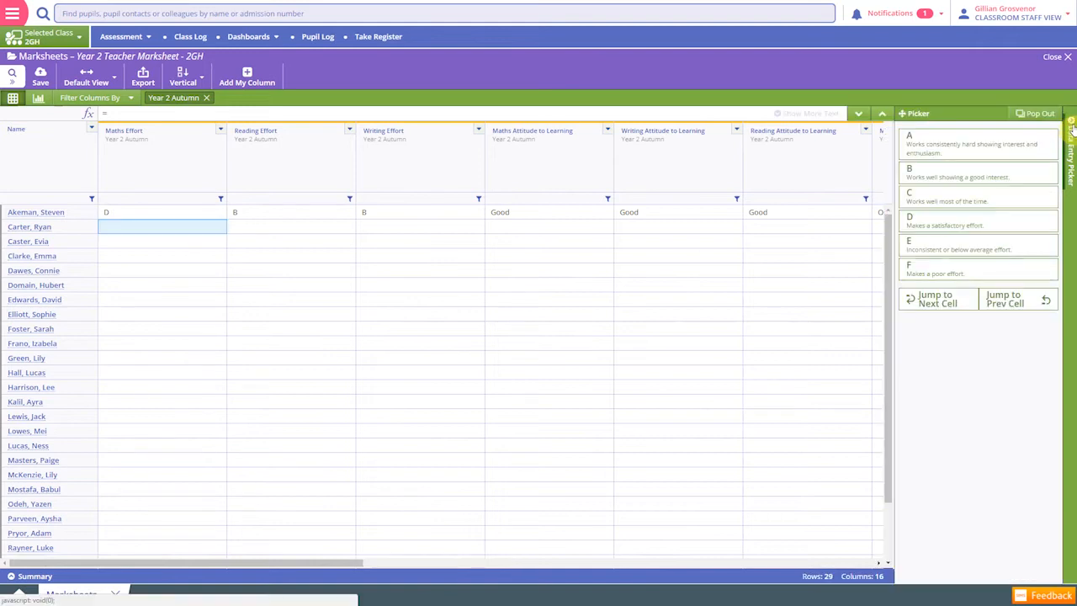
pyautogui.click(934, 197)
pyautogui.click(933, 225)
pyautogui.click(935, 200)
pyautogui.click(935, 224)
pyautogui.click(937, 202)
pyautogui.click(935, 217)
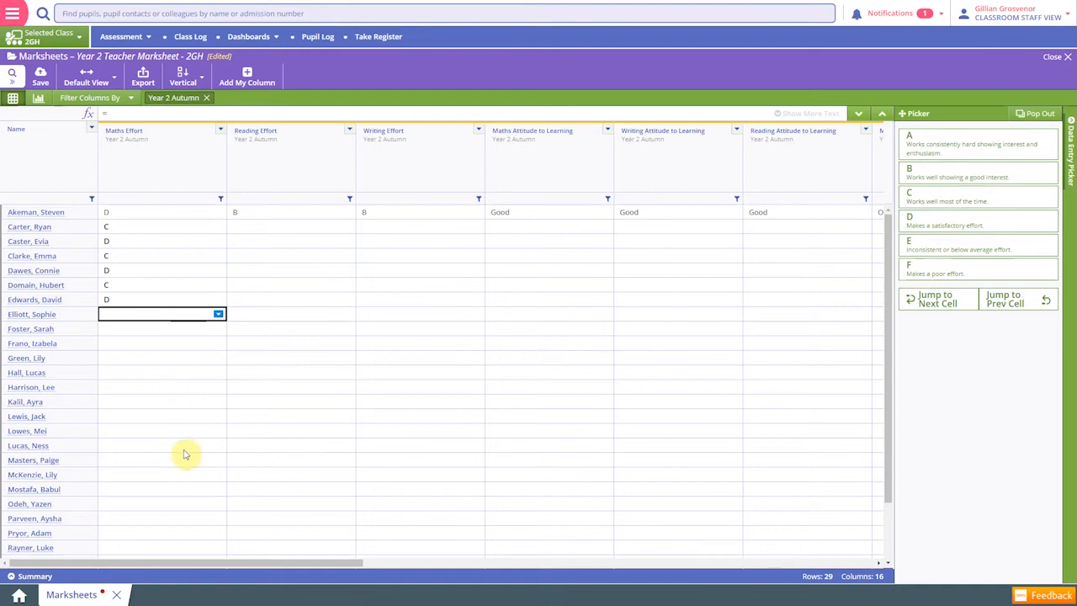
# Switch the marksheet's automatic cell advance to Horizontal and save the unsaved grades
pyautogui.click(154, 227)
pyautogui.click(187, 77)
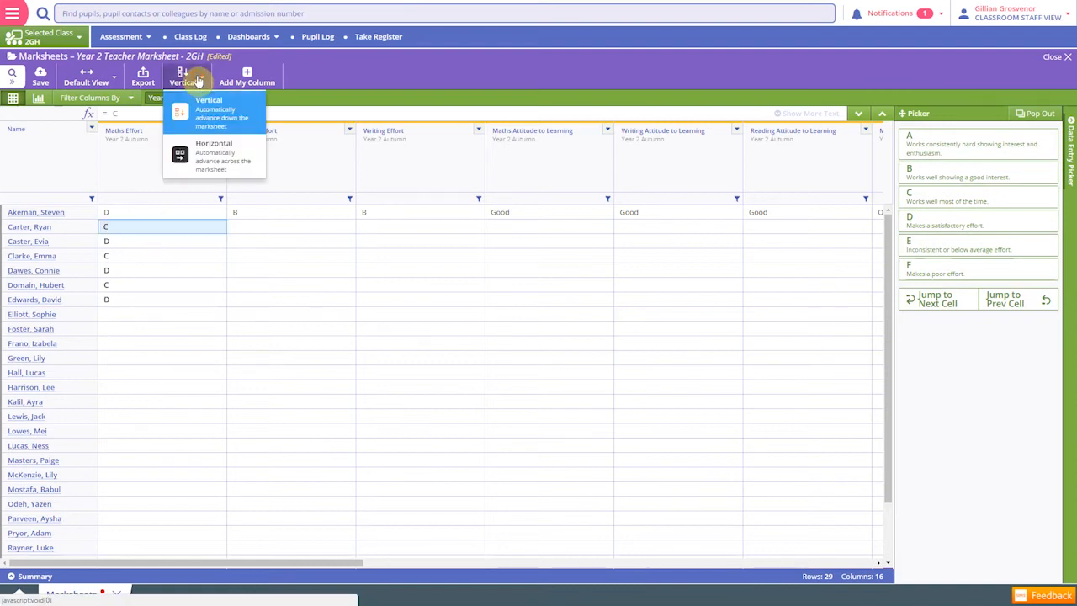
pyautogui.click(198, 157)
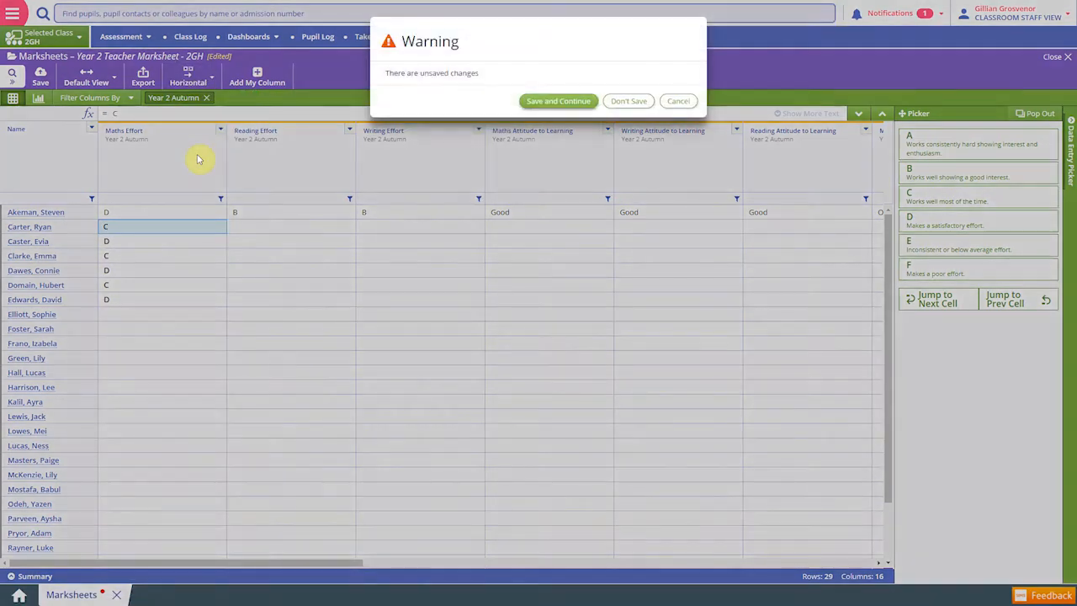
pyautogui.click(551, 101)
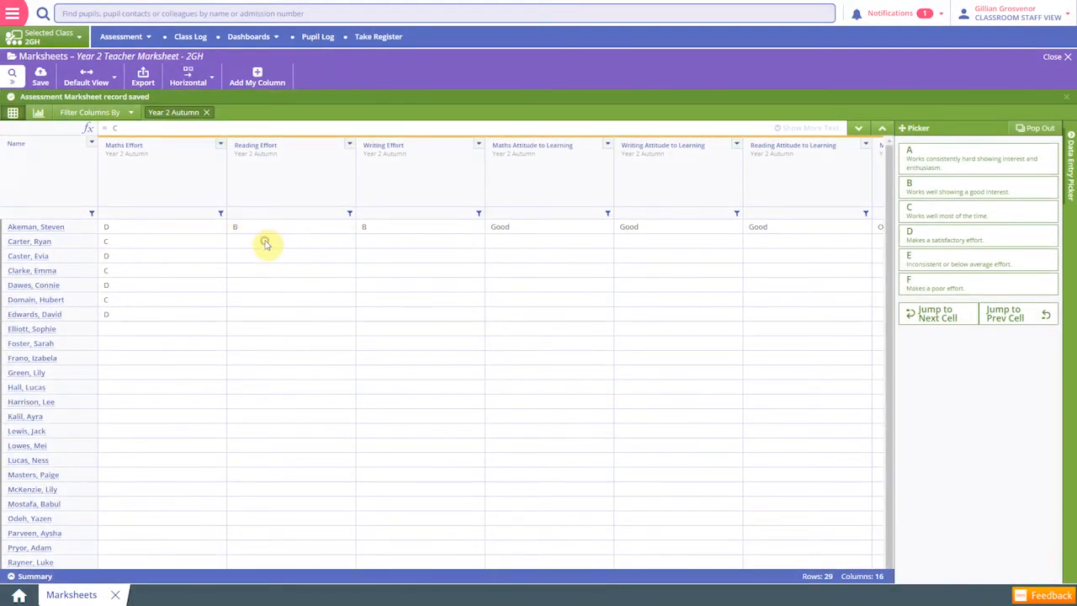
# Grade the second pupil C for Reading and Writing Effort and Good for the Maths, Writing and Reading Attitude to Learning columns
pyautogui.click(265, 243)
pyautogui.click(286, 225)
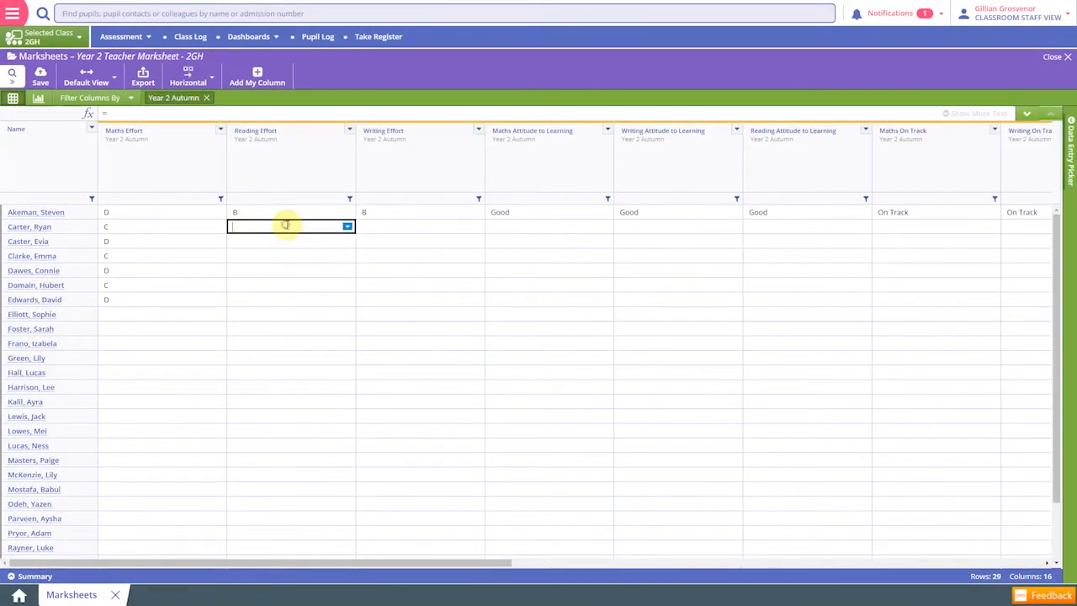
pyautogui.click(1072, 135)
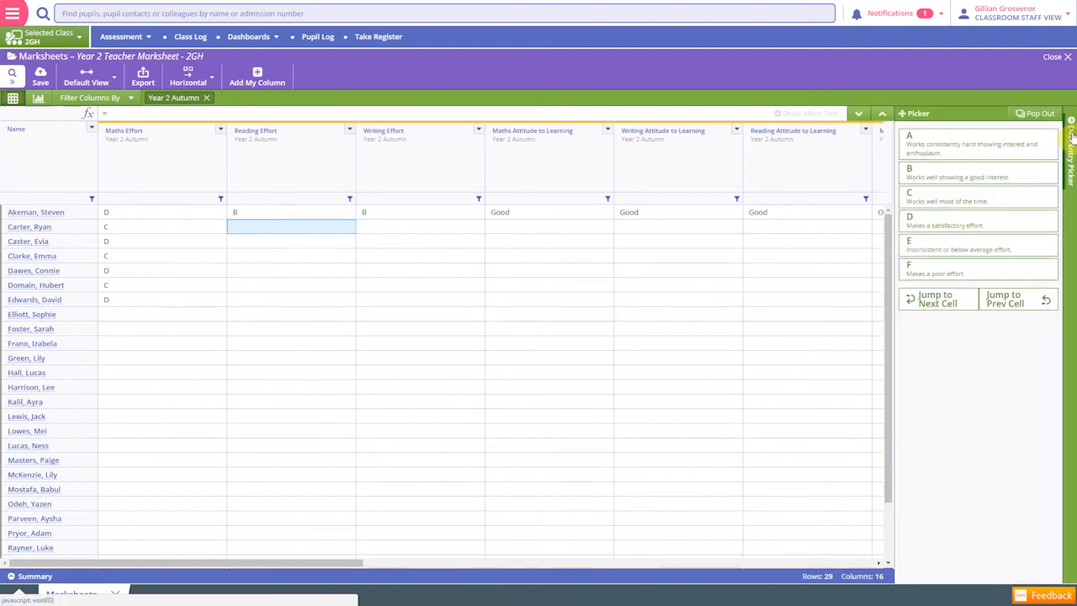
pyautogui.click(945, 205)
pyautogui.click(944, 202)
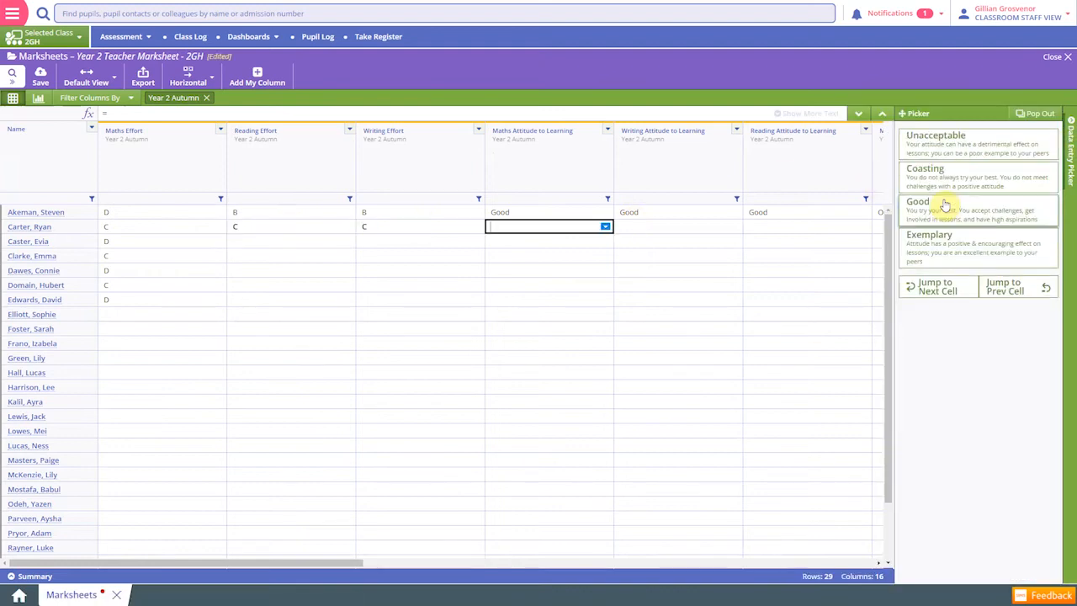
pyautogui.click(944, 202)
pyautogui.click(945, 202)
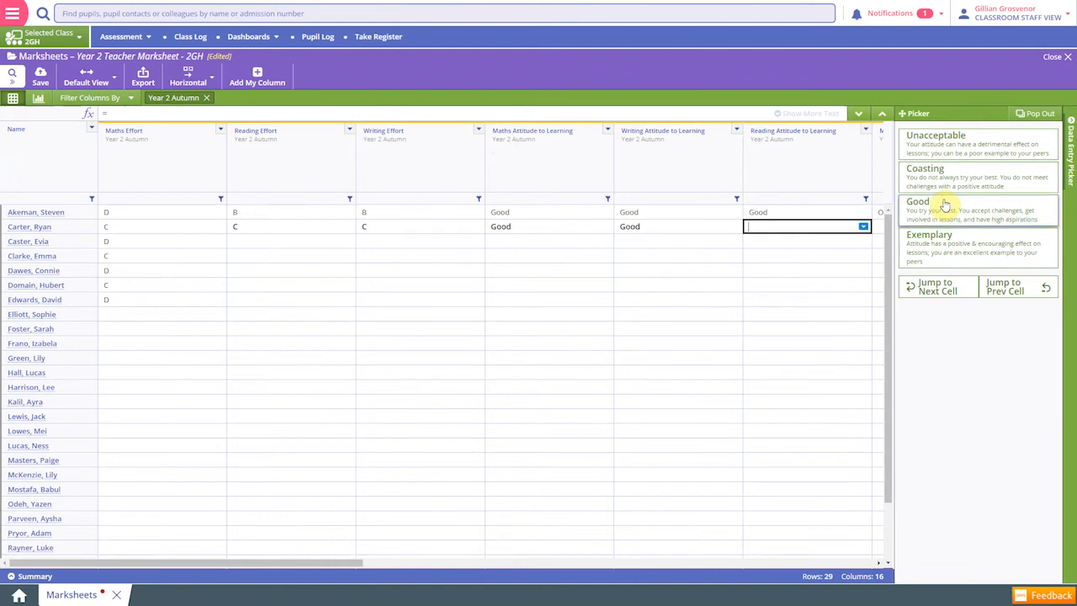
pyautogui.click(944, 201)
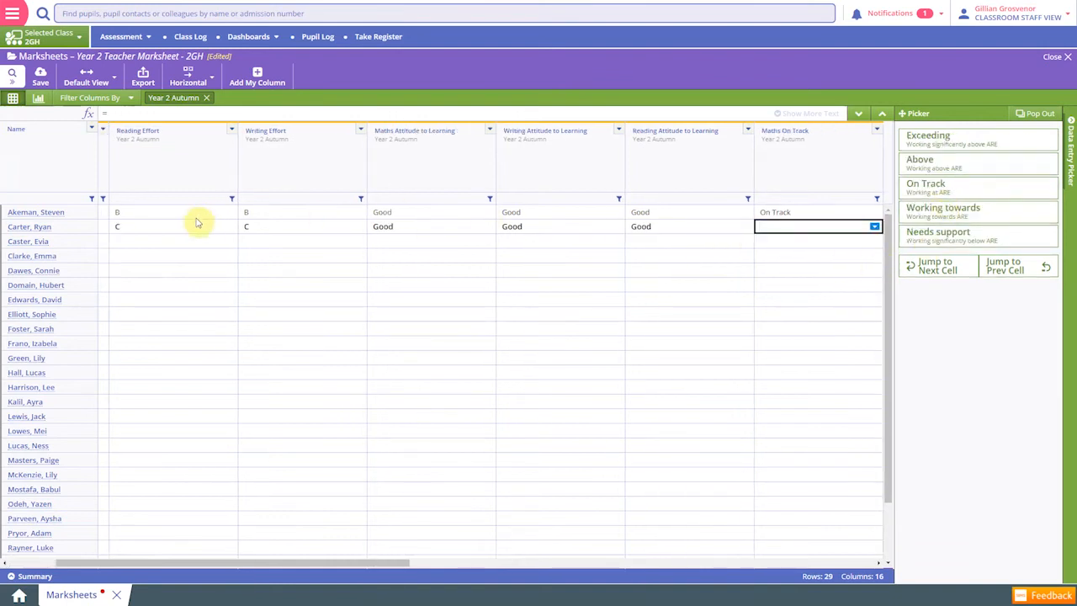
# Change the marksheet to Compact View and save the unsaved changes
pyautogui.click(114, 82)
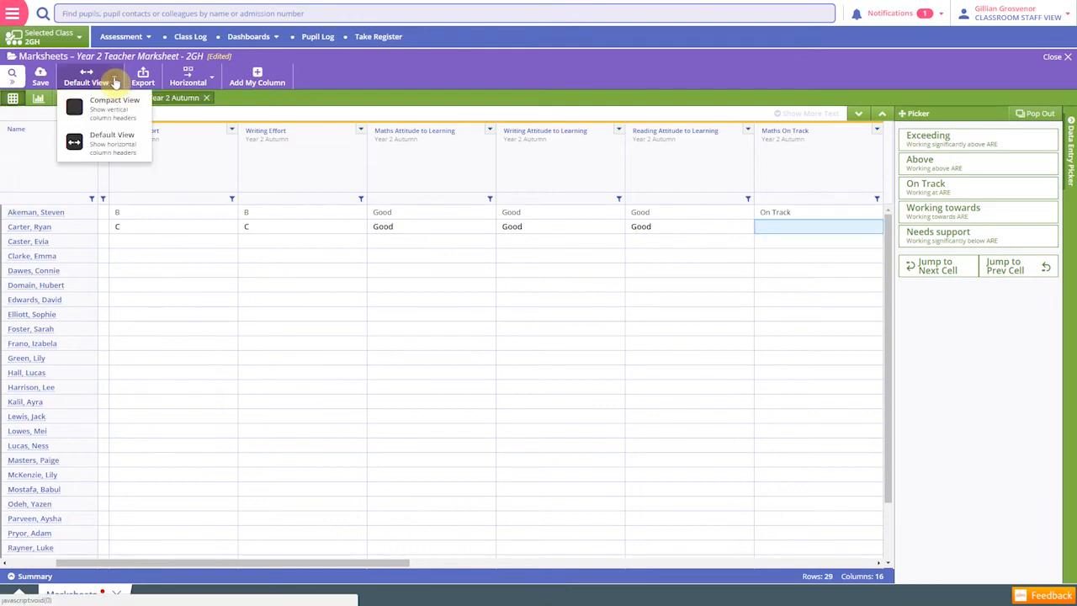
pyautogui.click(114, 104)
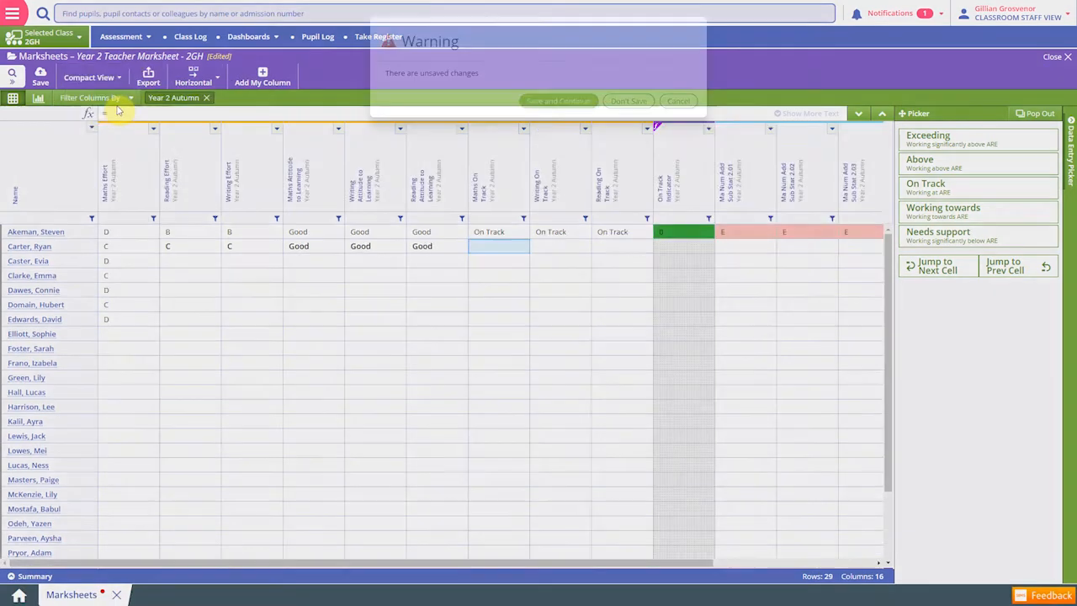
pyautogui.click(548, 102)
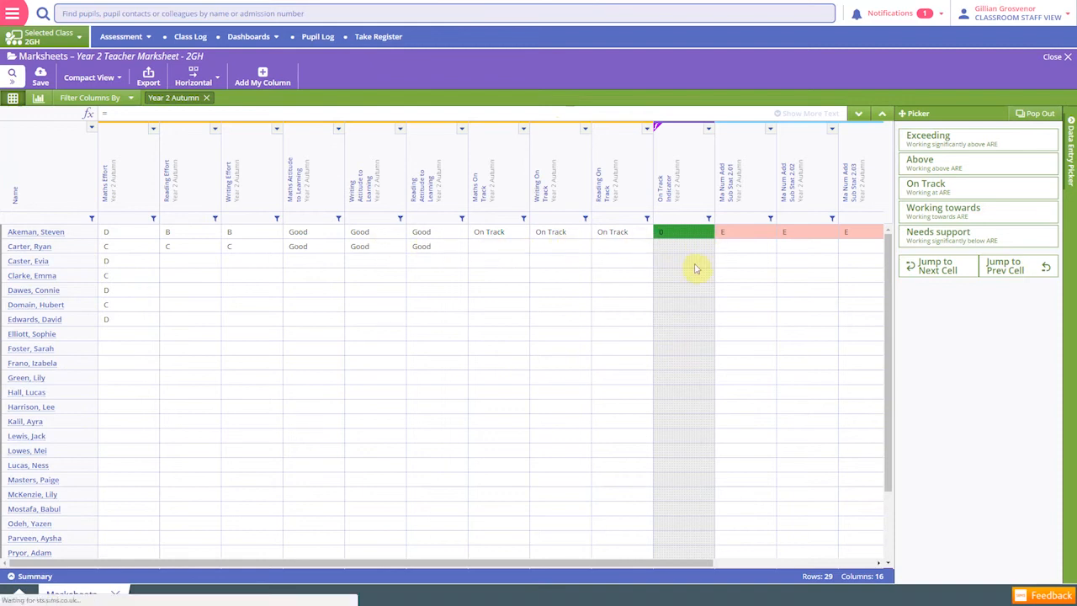
# Set the second pupil's Maths, Writing and Reading On Track results to Working towards, updating the On Track Indicator
pyautogui.click(499, 247)
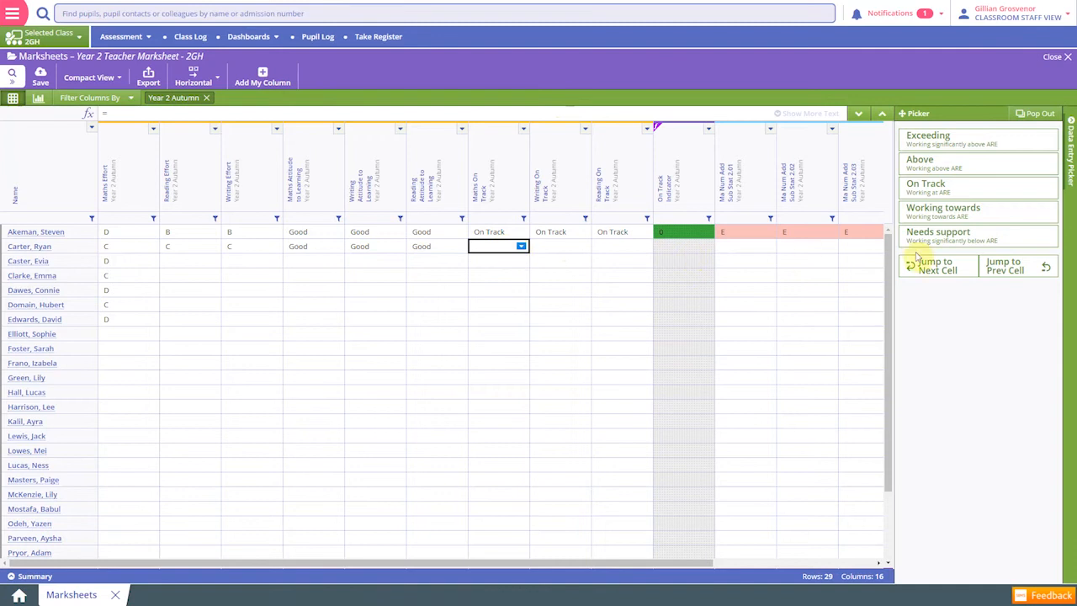
pyautogui.click(943, 213)
pyautogui.click(943, 213)
pyautogui.click(943, 213)
pyautogui.click(943, 213)
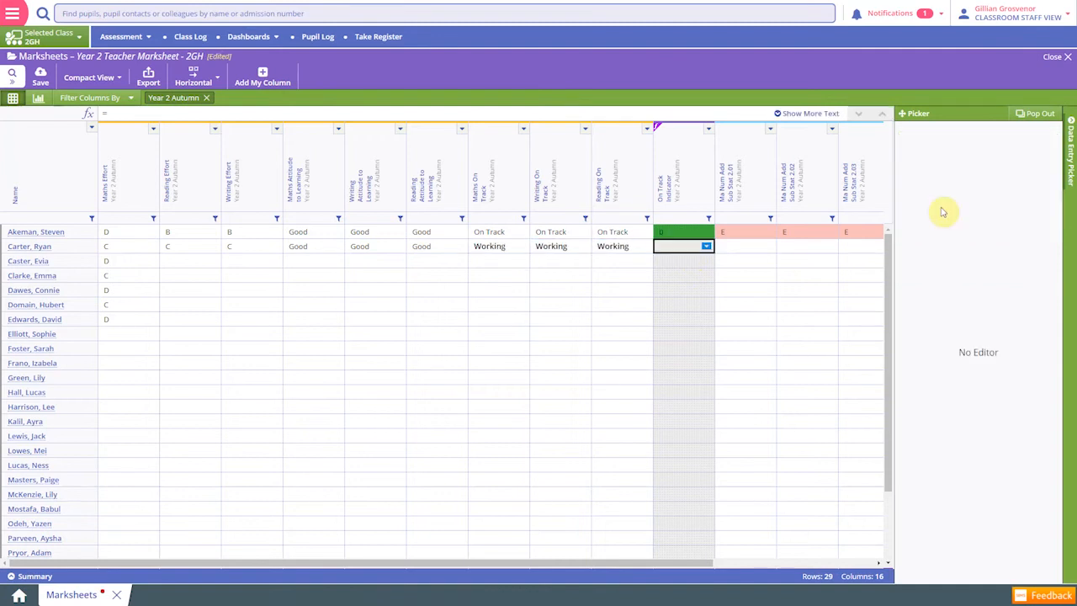
pyautogui.click(643, 264)
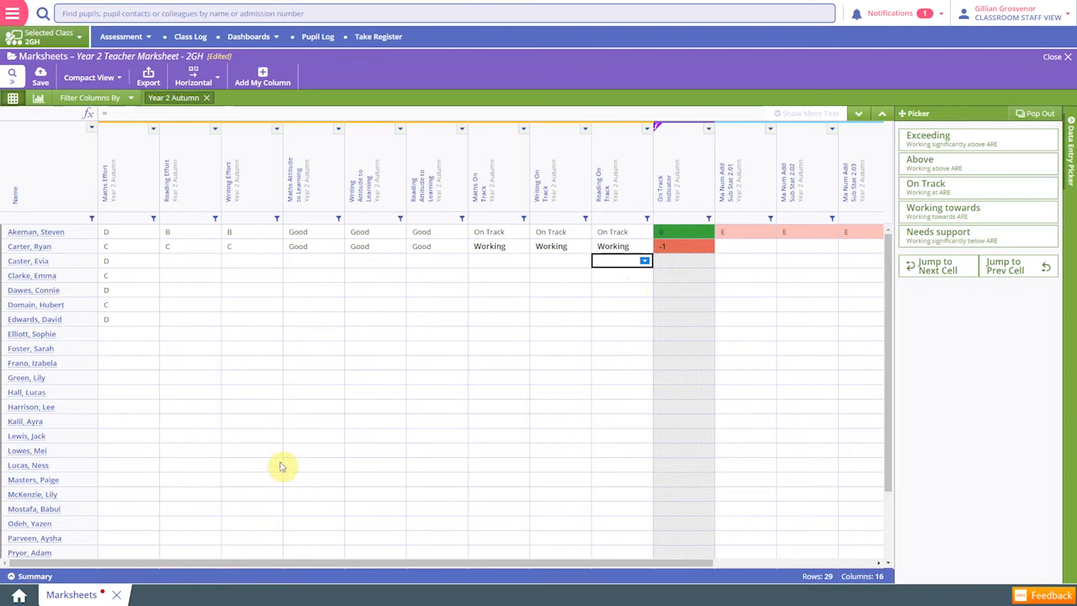
# Examine the marksheet summary of total, mean and median results, and collapse it again
pyautogui.click(35, 577)
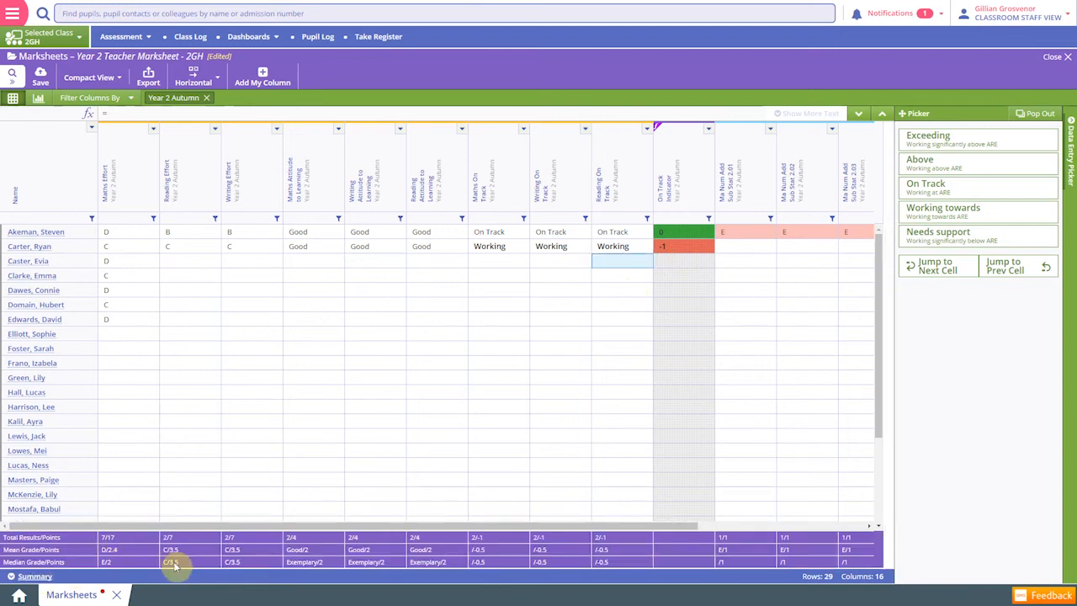
pyautogui.click(32, 579)
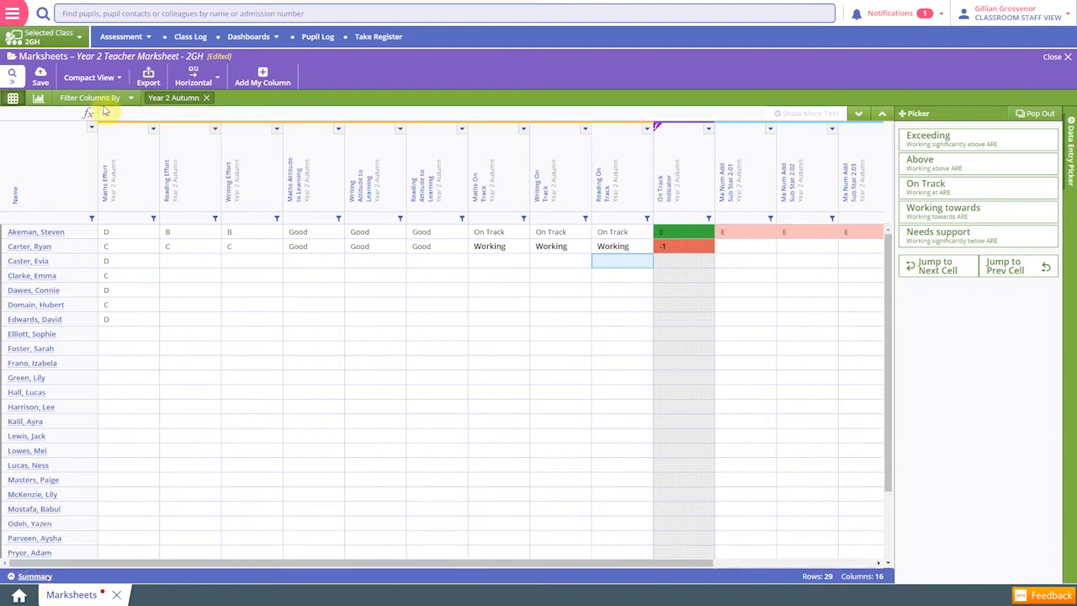
# Add the Pupil Premium information column to the marksheet, saving the unsaved changes
pyautogui.click(130, 100)
pyautogui.click(126, 278)
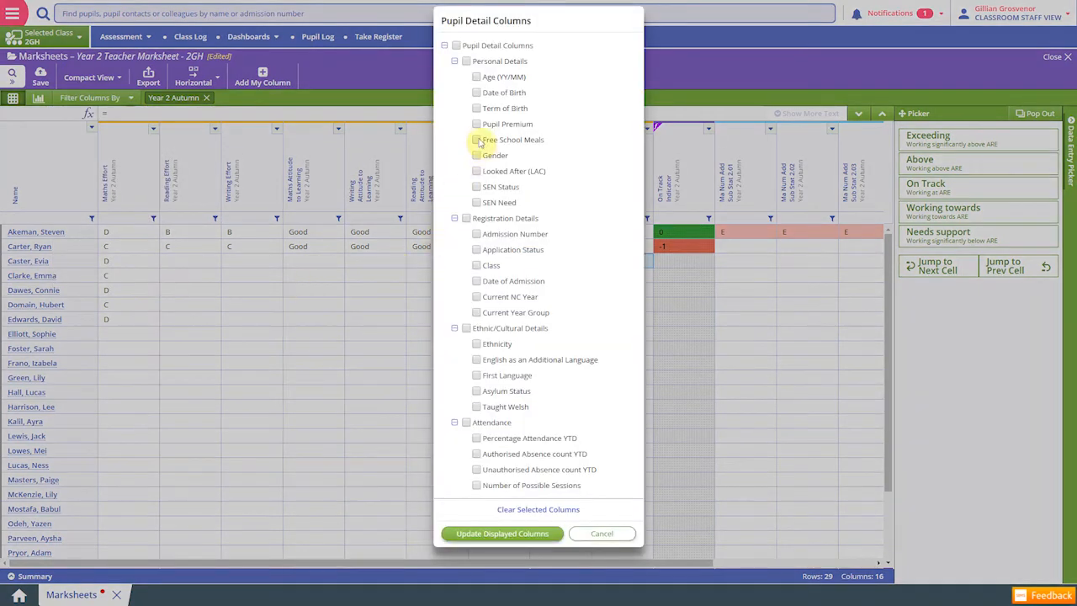
pyautogui.click(477, 124)
pyautogui.click(514, 538)
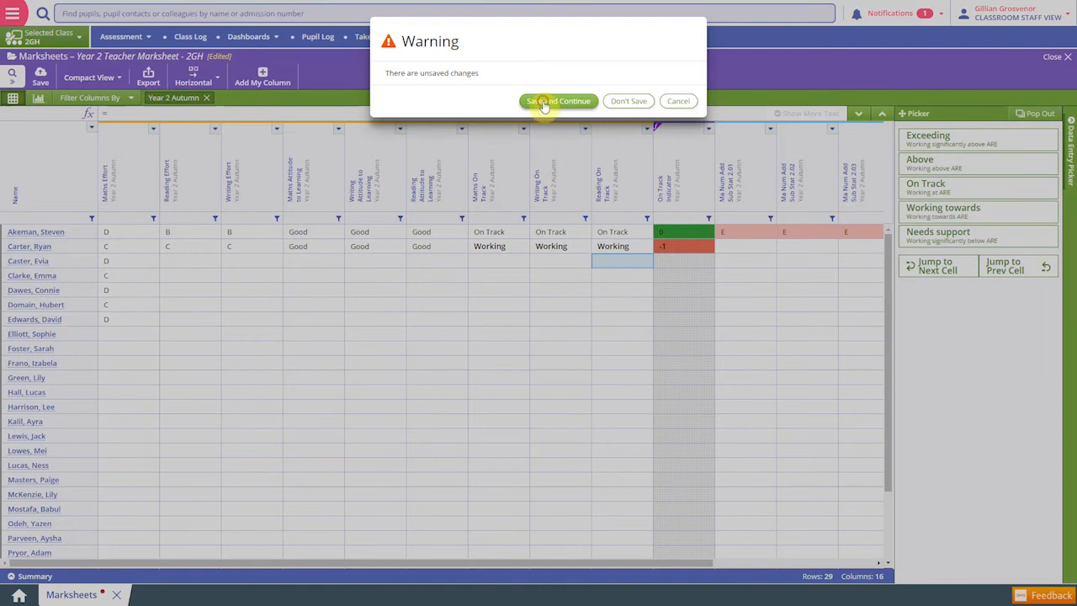
pyautogui.click(543, 104)
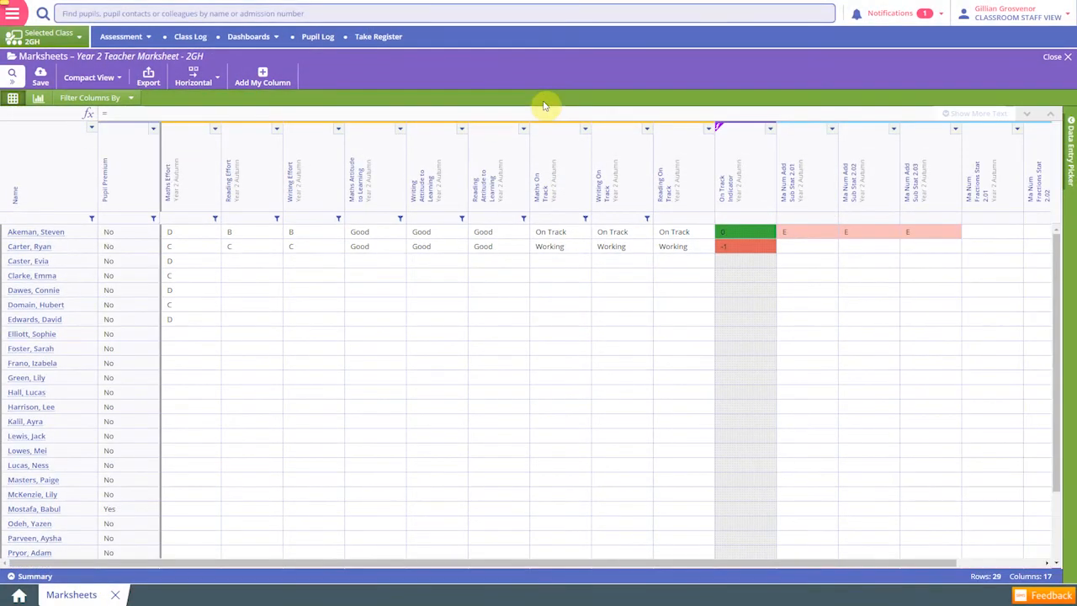
# Filter the marksheet rows to pupils whose Pupil Premium value is Yes
pyautogui.click(154, 219)
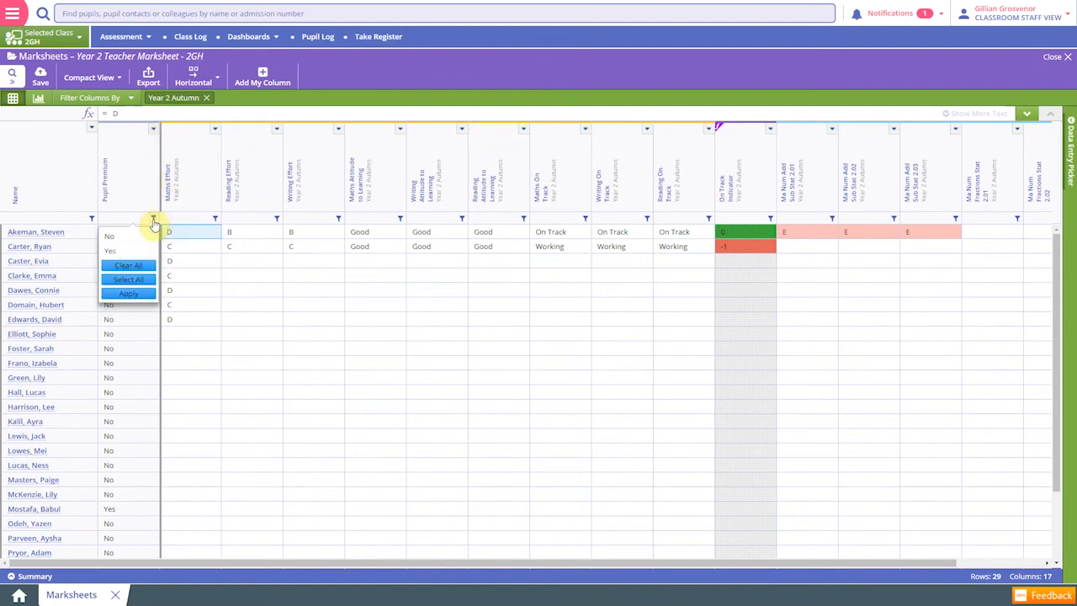
pyautogui.click(130, 266)
pyautogui.click(125, 250)
pyautogui.click(128, 294)
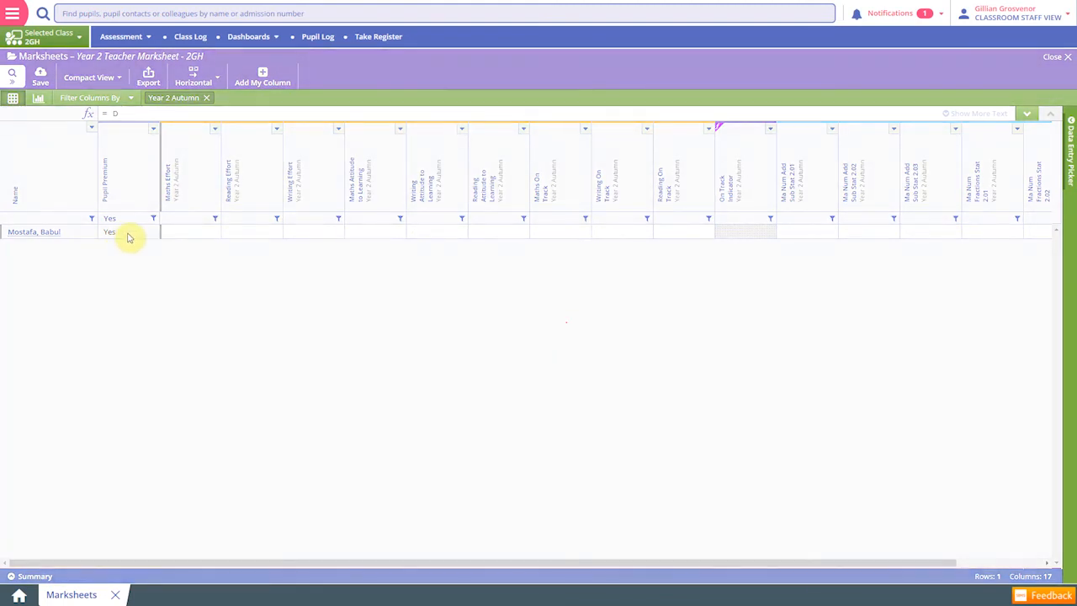
# Clear the Yes filter from the Pupil Premium column to list all pupils in the marksheet
pyautogui.click(153, 218)
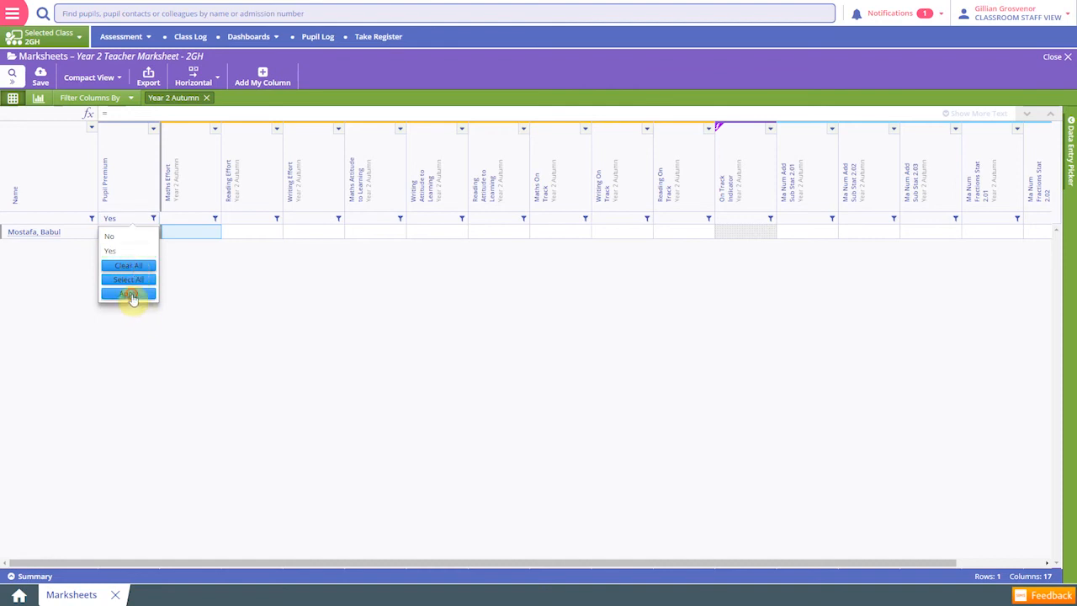
pyautogui.click(129, 295)
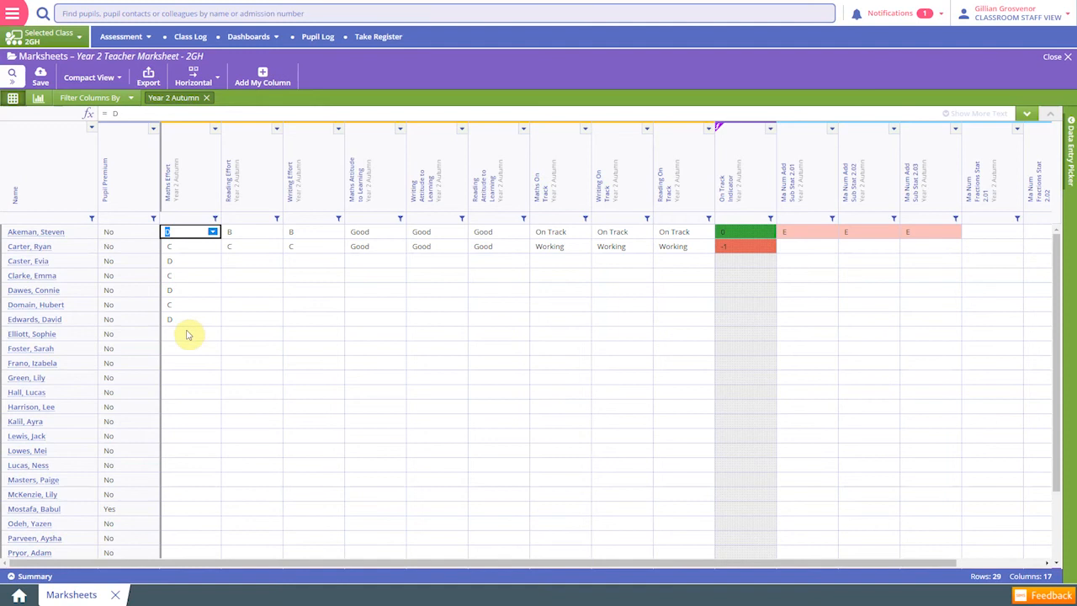
# Examine the Maths Effort column's grade distribution and summary in Analysis View, and return to Spreadsheet View
pyautogui.click(38, 98)
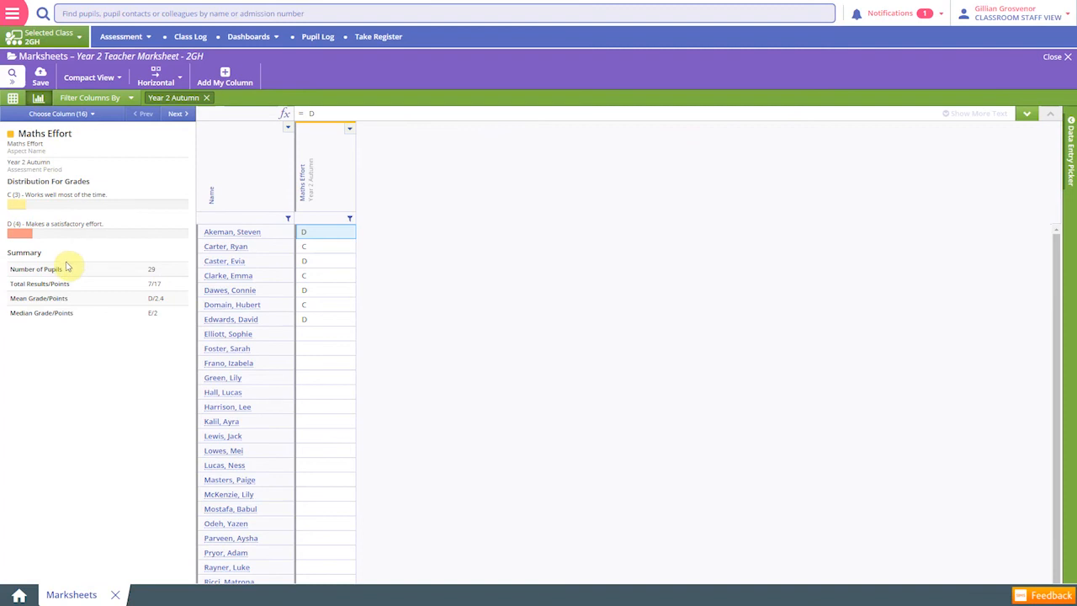
pyautogui.click(12, 99)
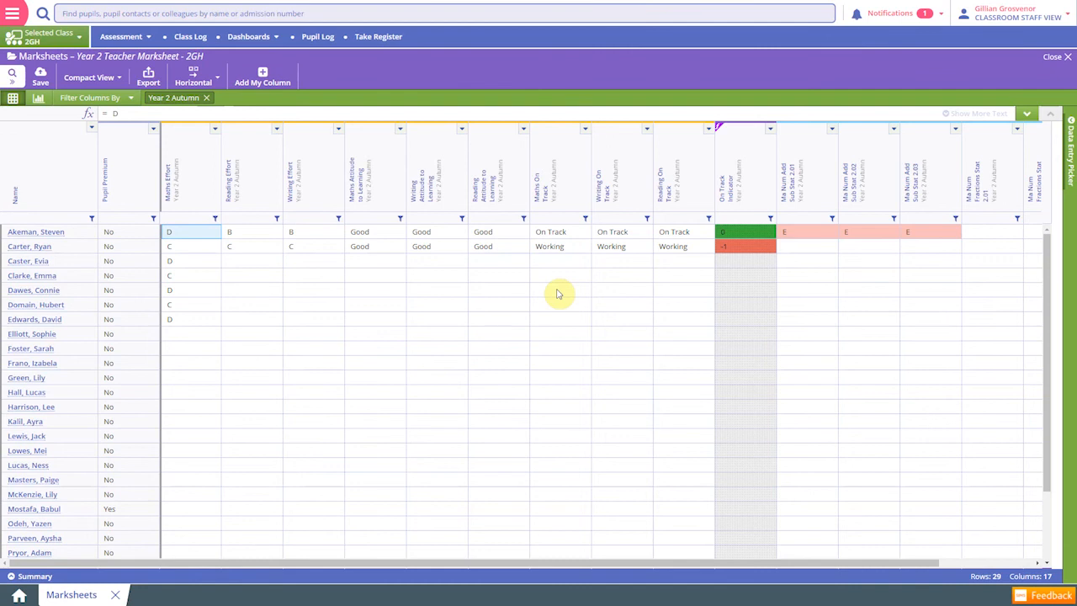
# Add a custom Ad-hoc Numeric column named "spelling test" to the marksheet and bring it into view
pyautogui.click(262, 83)
pyautogui.click(465, 56)
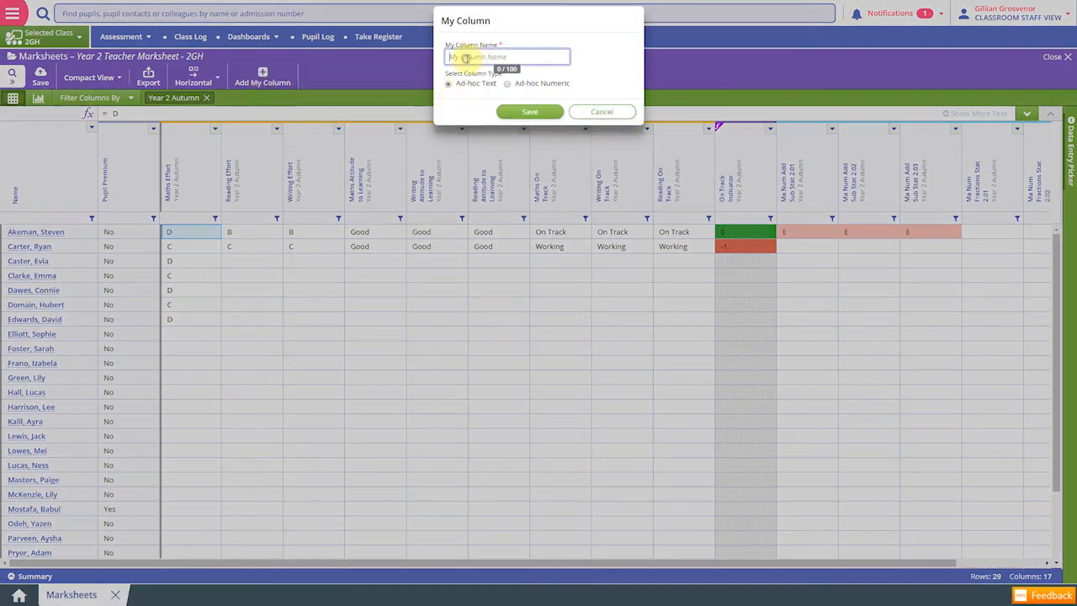
pyautogui.write('spelling test')
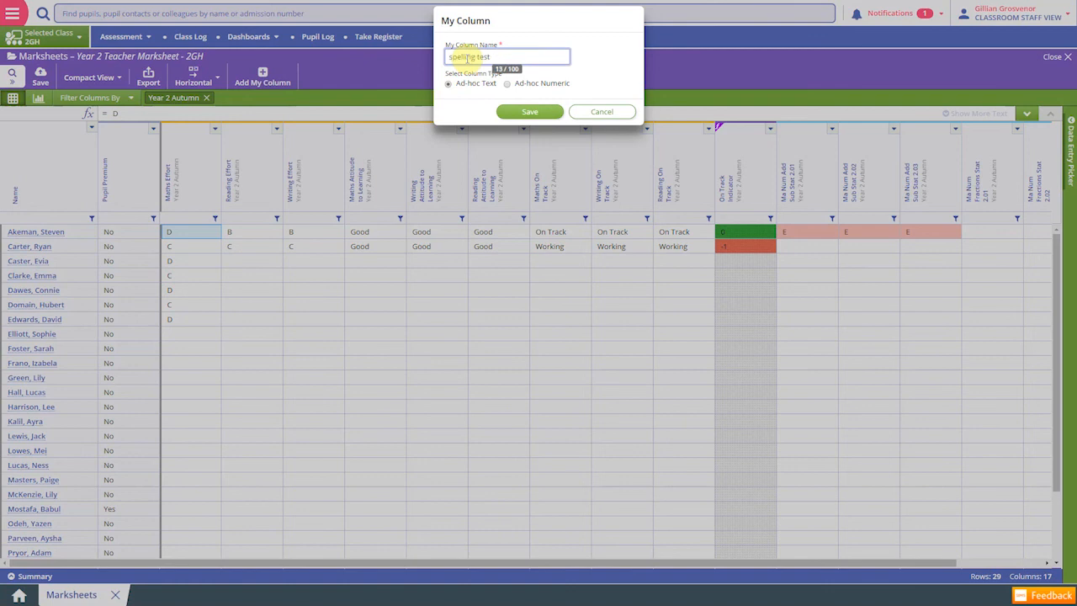
pyautogui.click(509, 85)
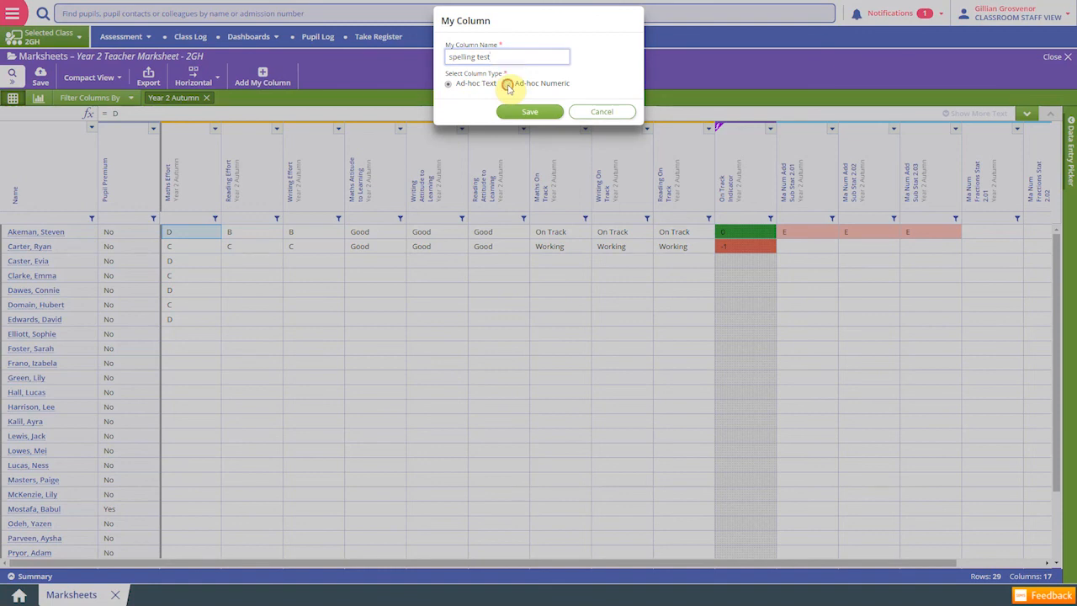
pyautogui.click(530, 112)
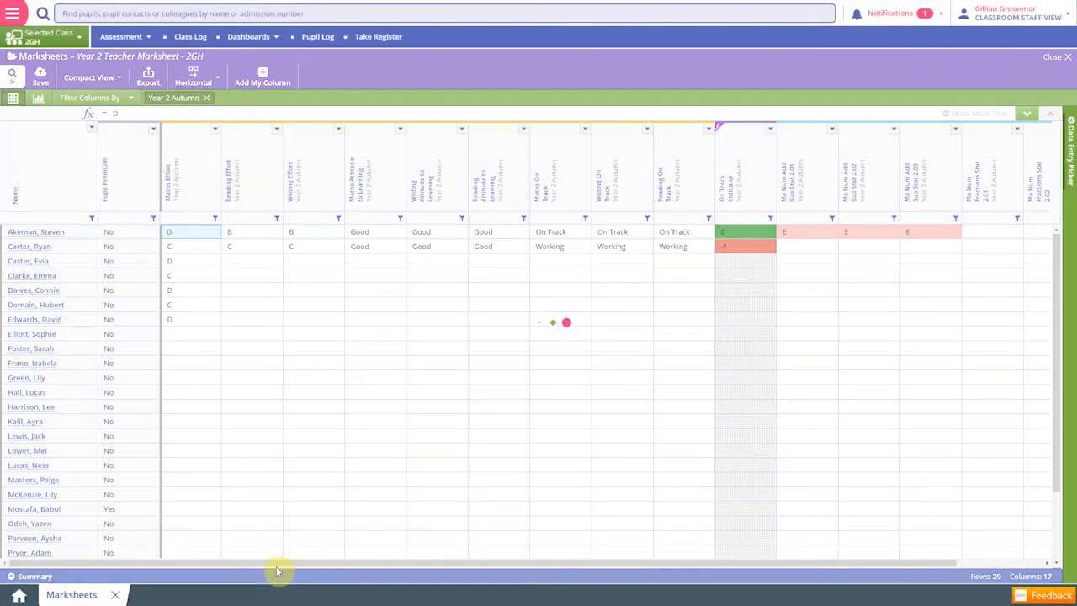
pyautogui.moveTo(279, 569); pyautogui.dragTo(695, 591)
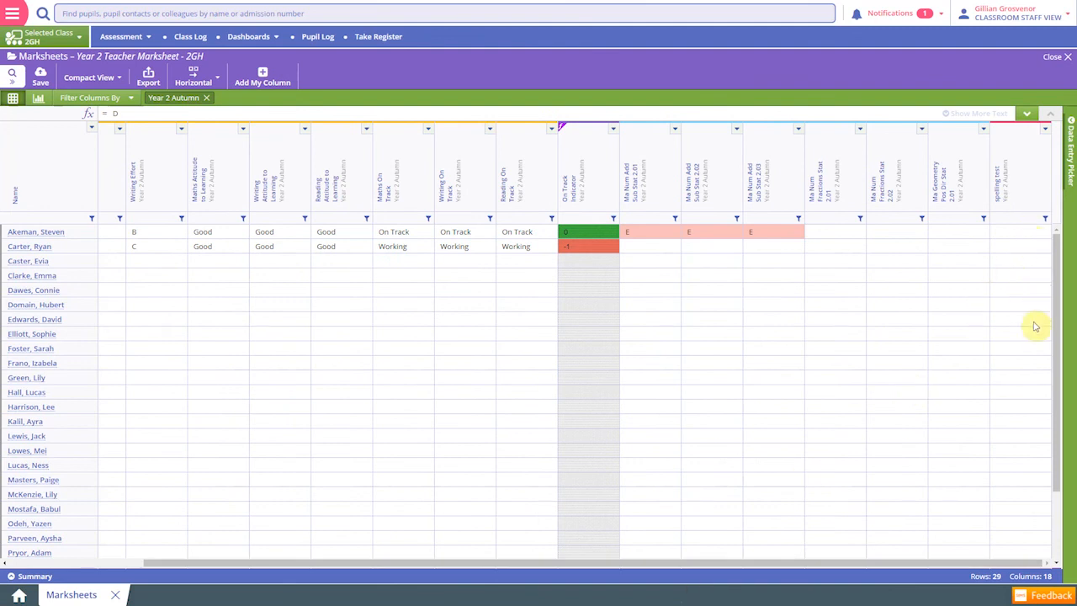